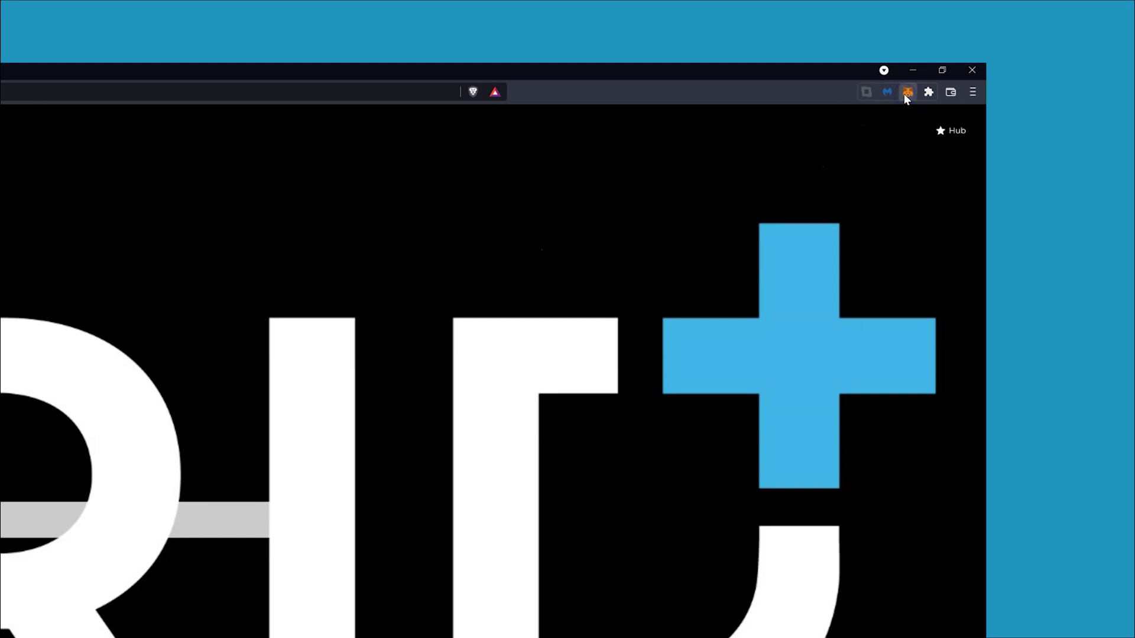
- Remove the currently selected hardware account and the JT Old account from MetaMask
left_click(906, 93)
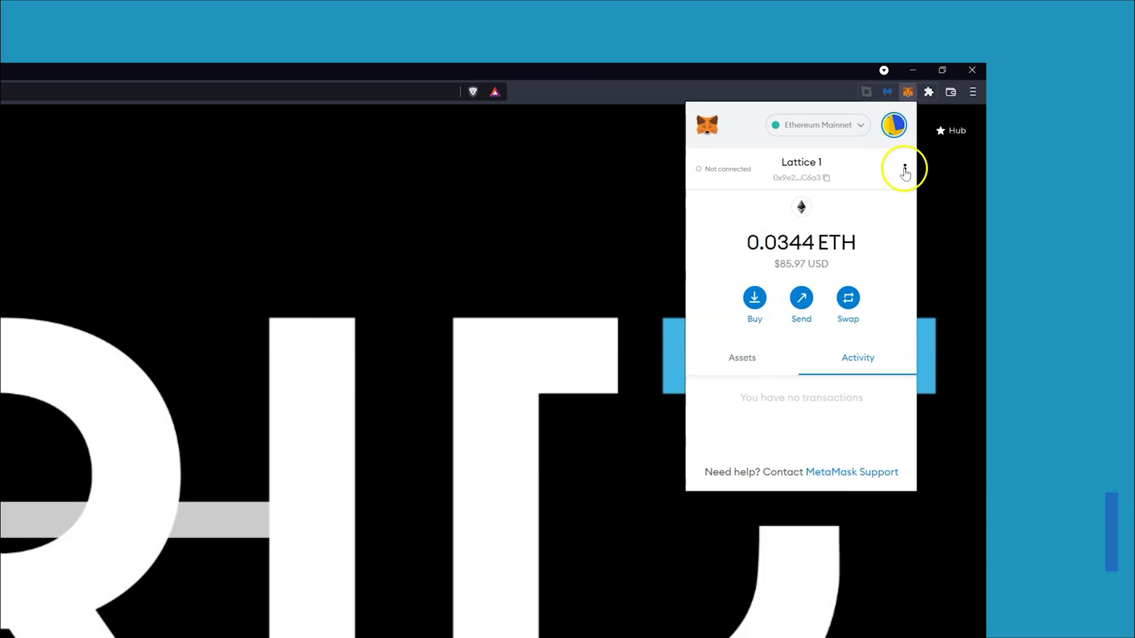
left_click(904, 169)
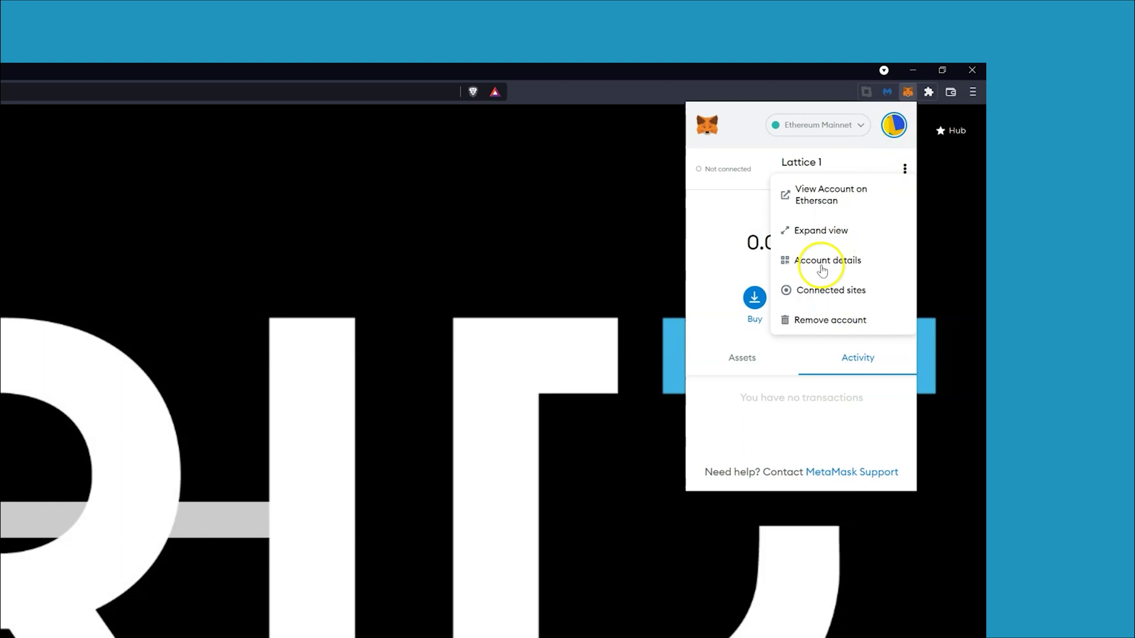
left_click(805, 323)
left_click(832, 387)
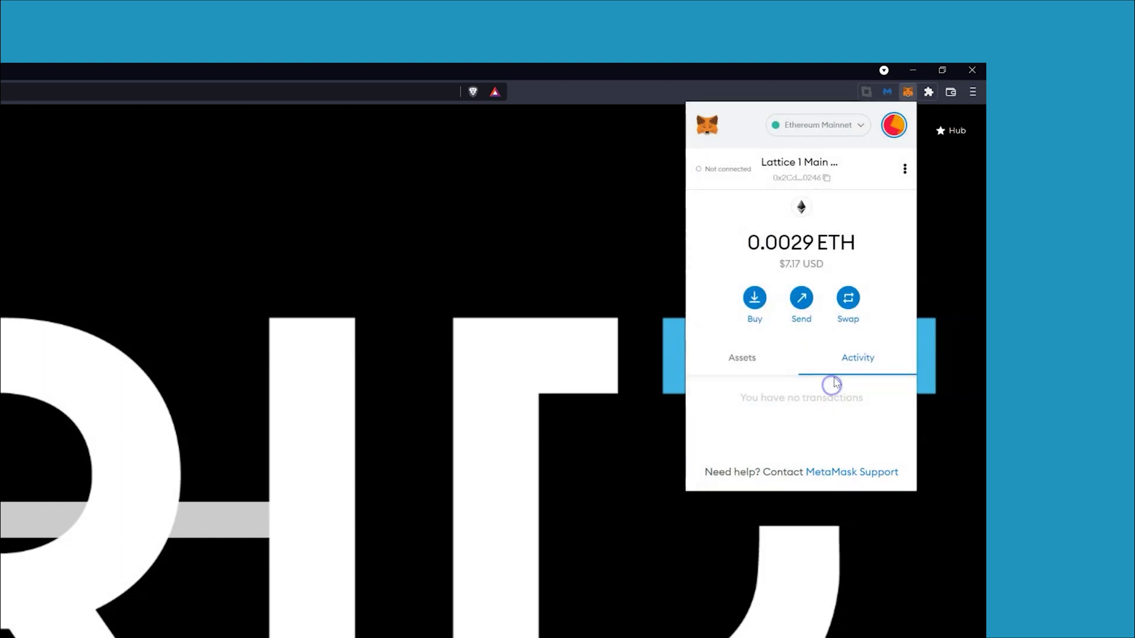
left_click(894, 126)
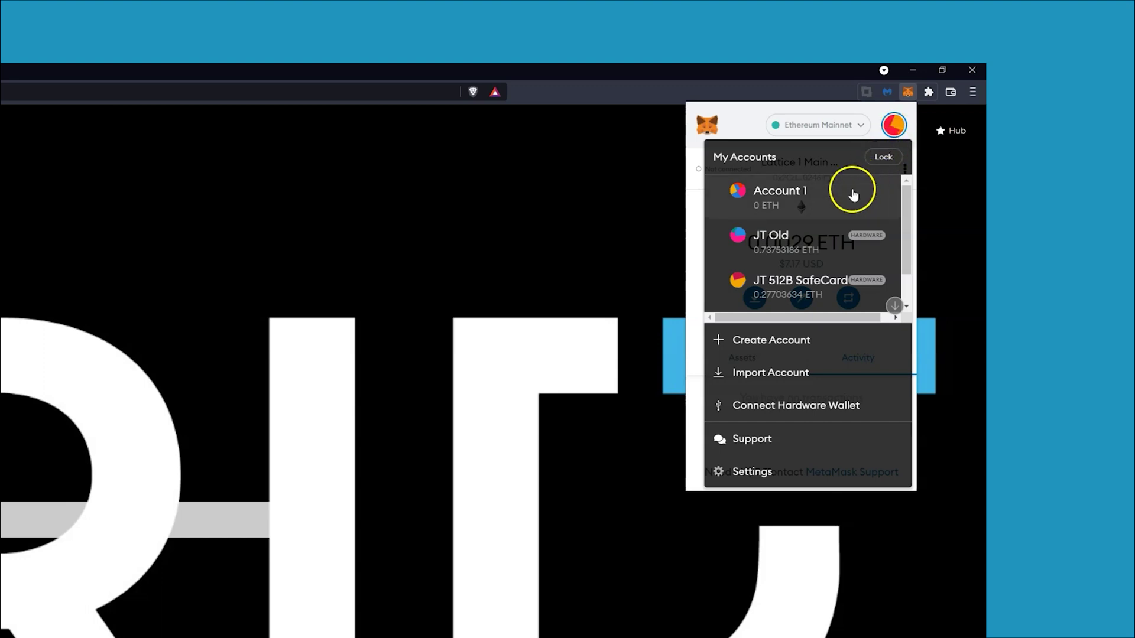
left_click(786, 246)
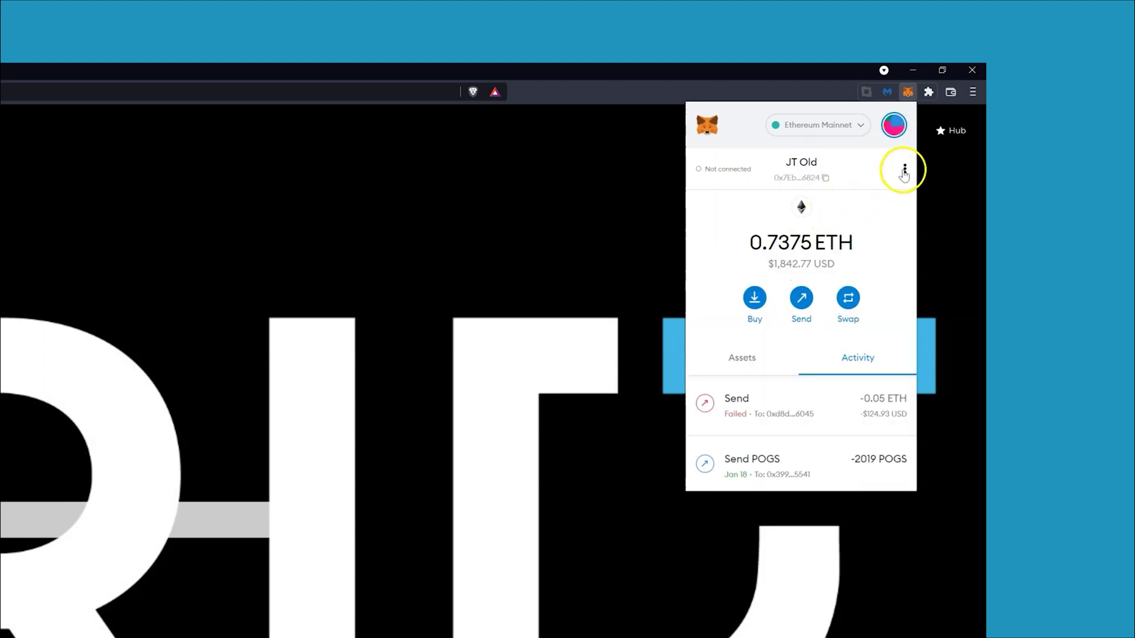
left_click(904, 172)
left_click(827, 319)
left_click(832, 385)
- Remove Lattice 1 Main and the 0.277 ETH account, leaving only Account 1
left_click(905, 168)
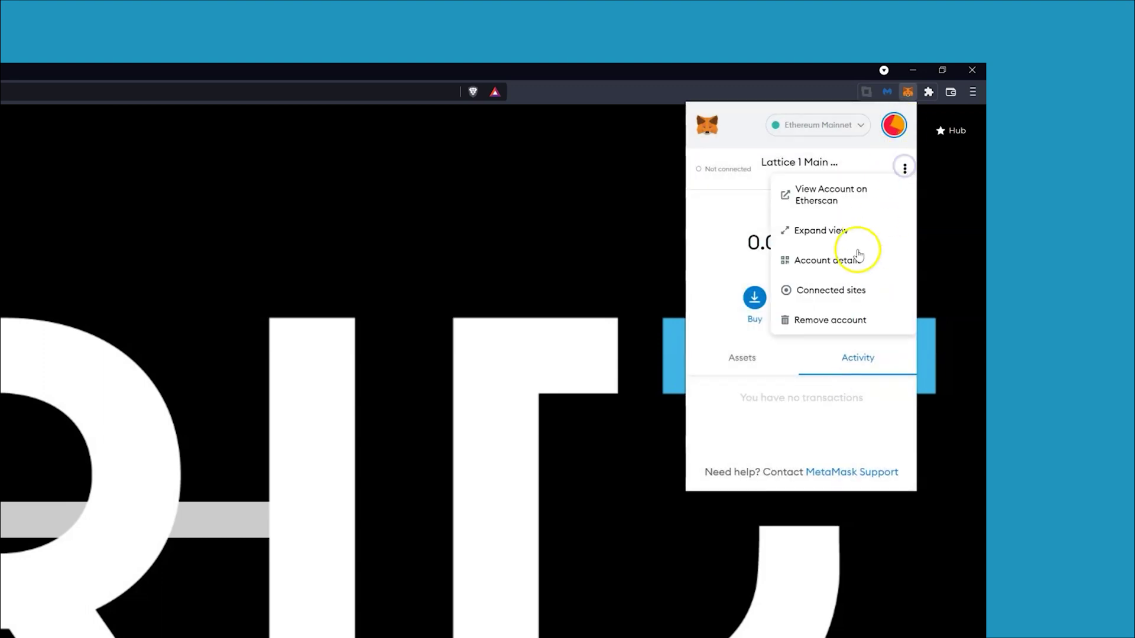
left_click(830, 320)
left_click(854, 384)
left_click(905, 172)
left_click(830, 320)
left_click(855, 383)
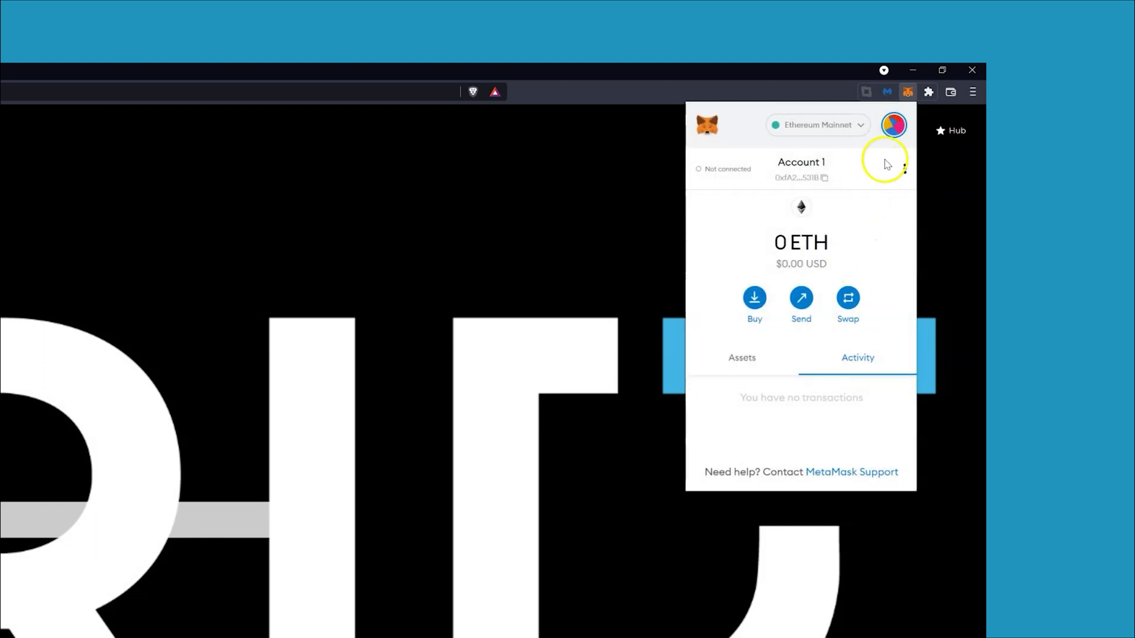
left_click(894, 126)
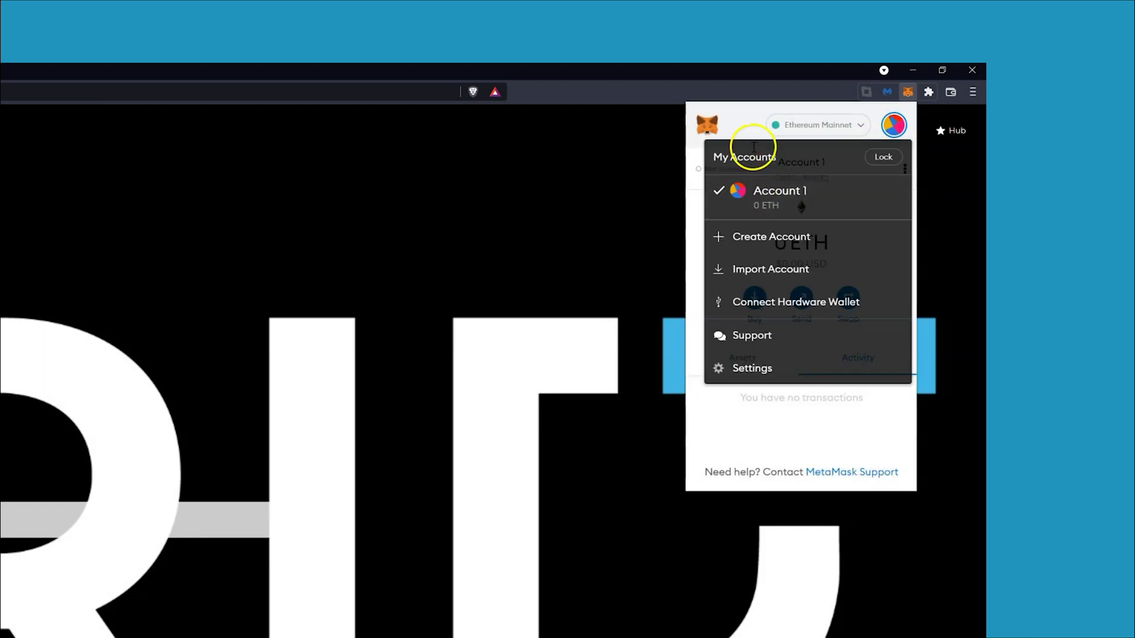
- Dismiss the MetaMask popup to return to the GRID+ new tab page
left_click(744, 126)
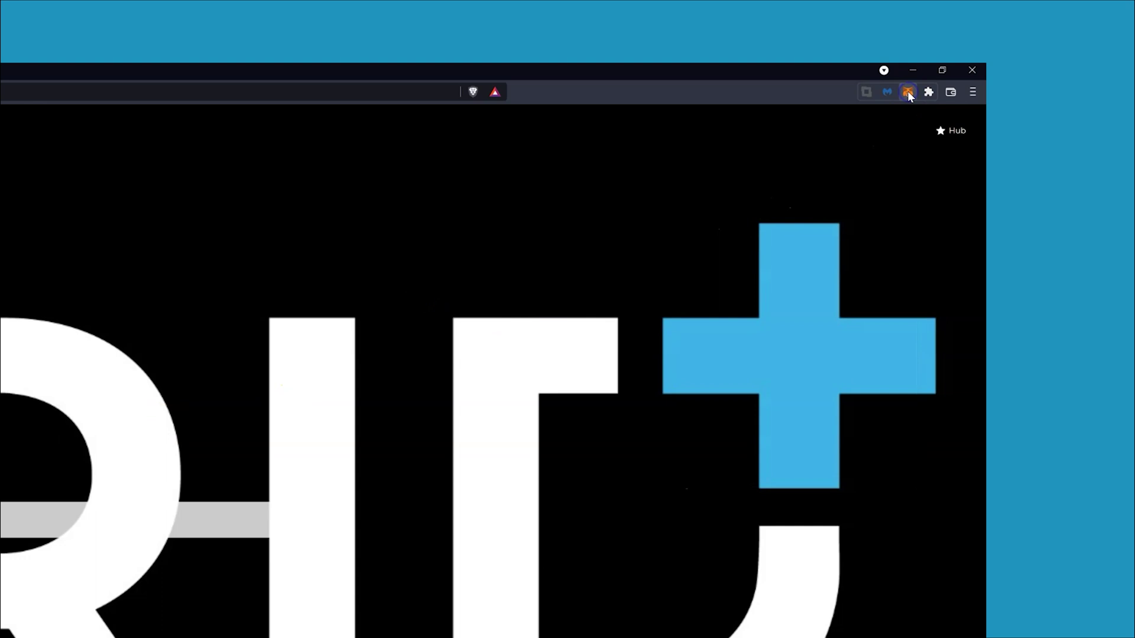
- Start a hardware wallet connection from the MetaMask account list and choose Lattice
left_click(906, 92)
left_click(906, 142)
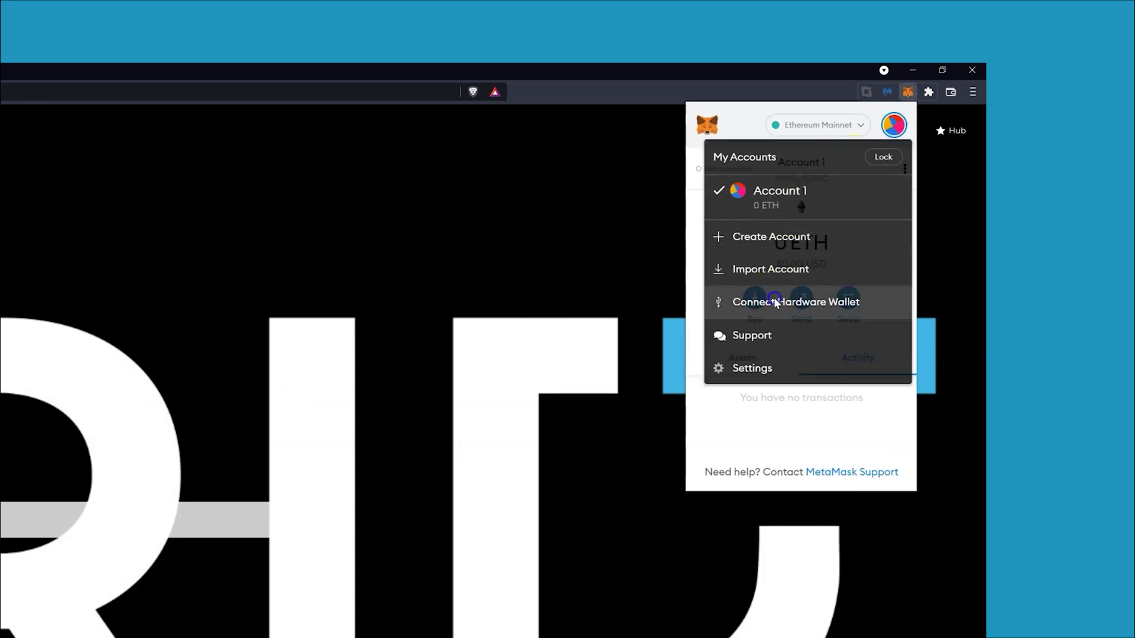
left_click(774, 302)
left_click(494, 255)
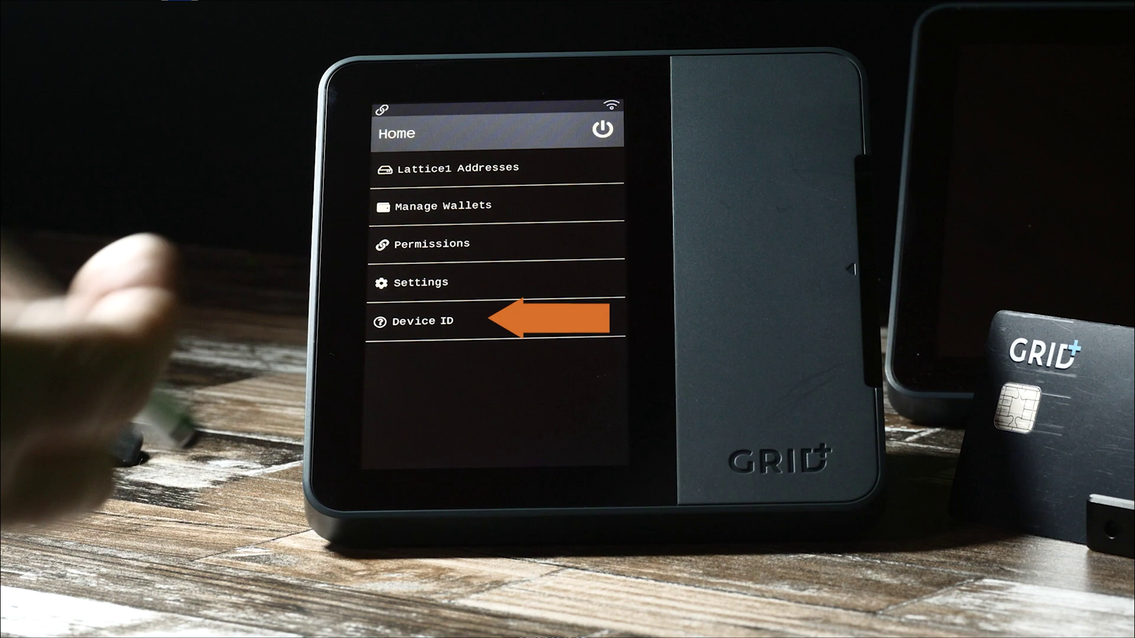
- Log in to Lattice Connector using the device ID shown on the Lattice and a password
left_click(422, 321)
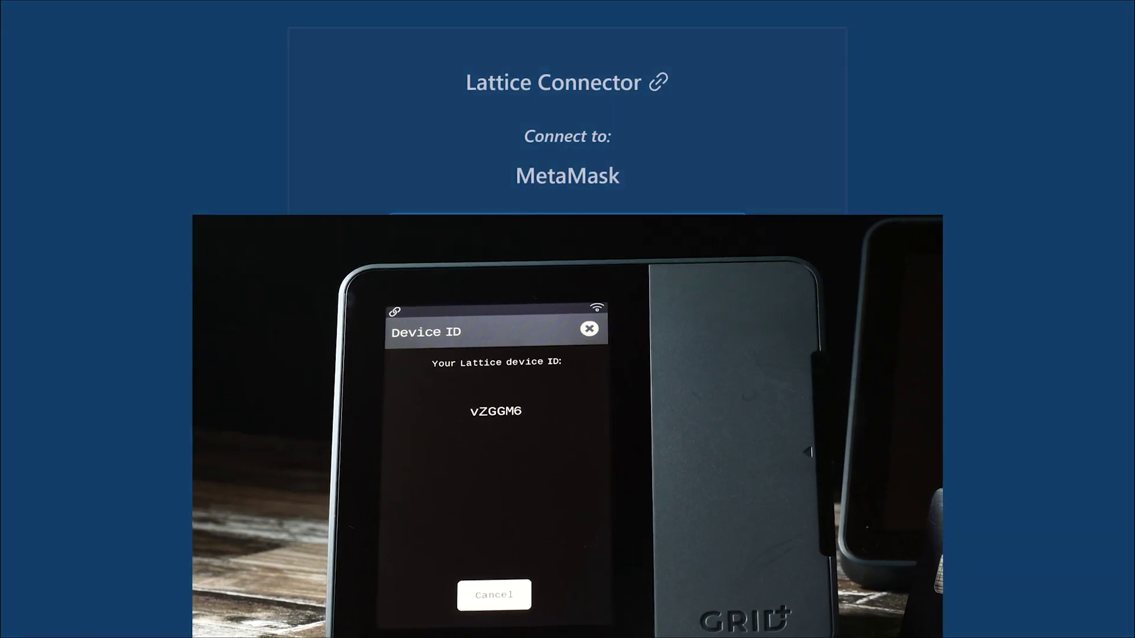
type("vZGGM6")
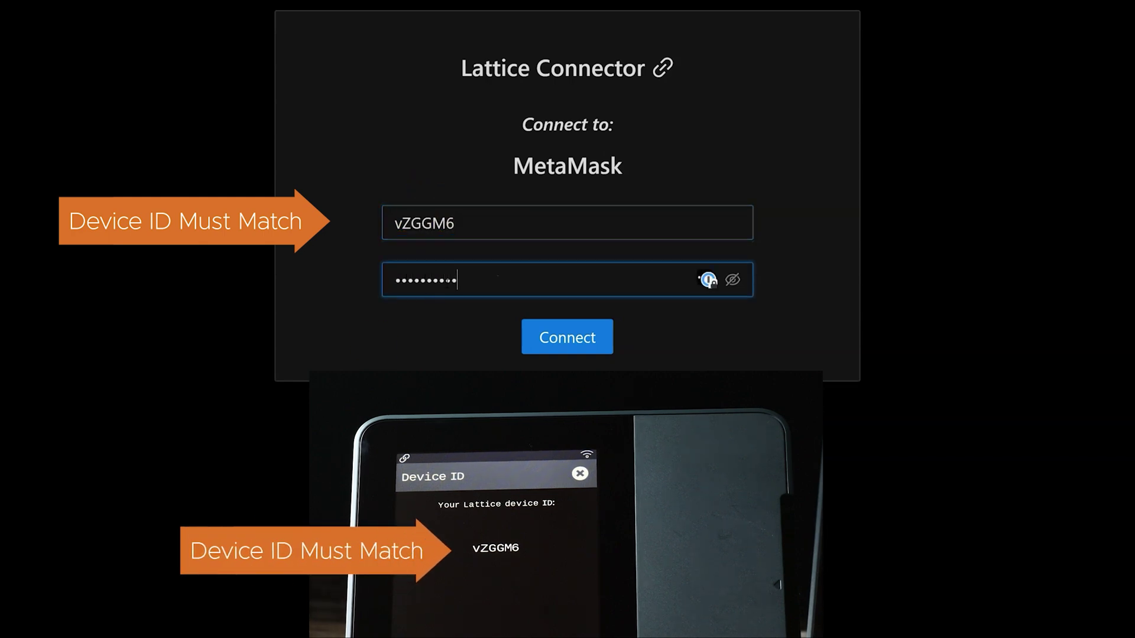
left_click(560, 341)
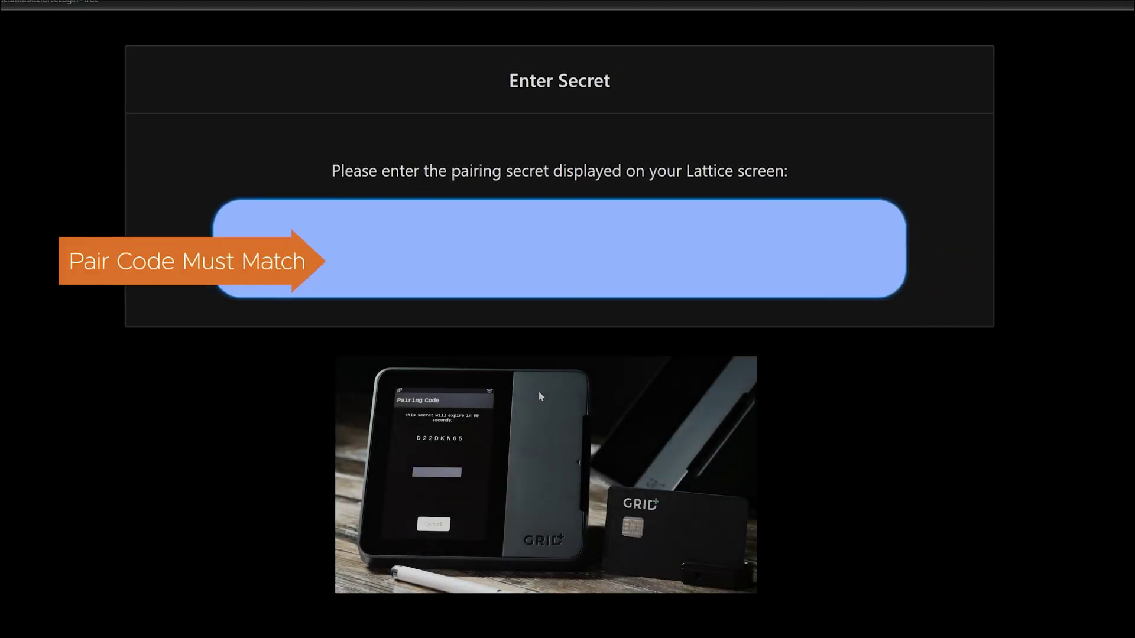
- Enter the pairing secret displayed on the Lattice screen into Lattice Connector
type("D2")
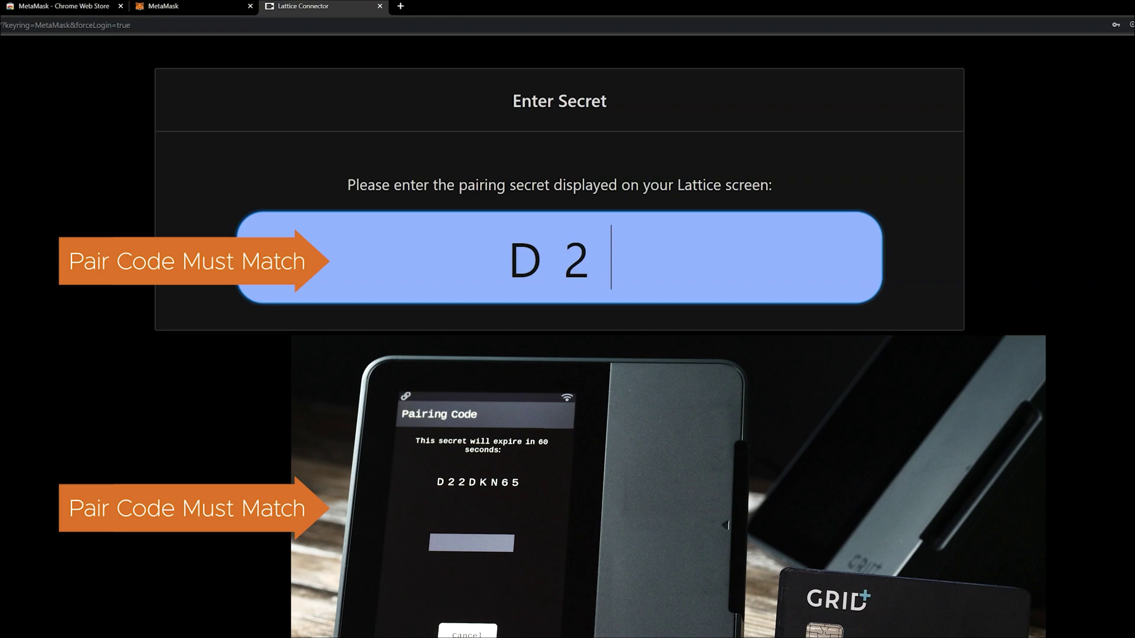
type("2D")
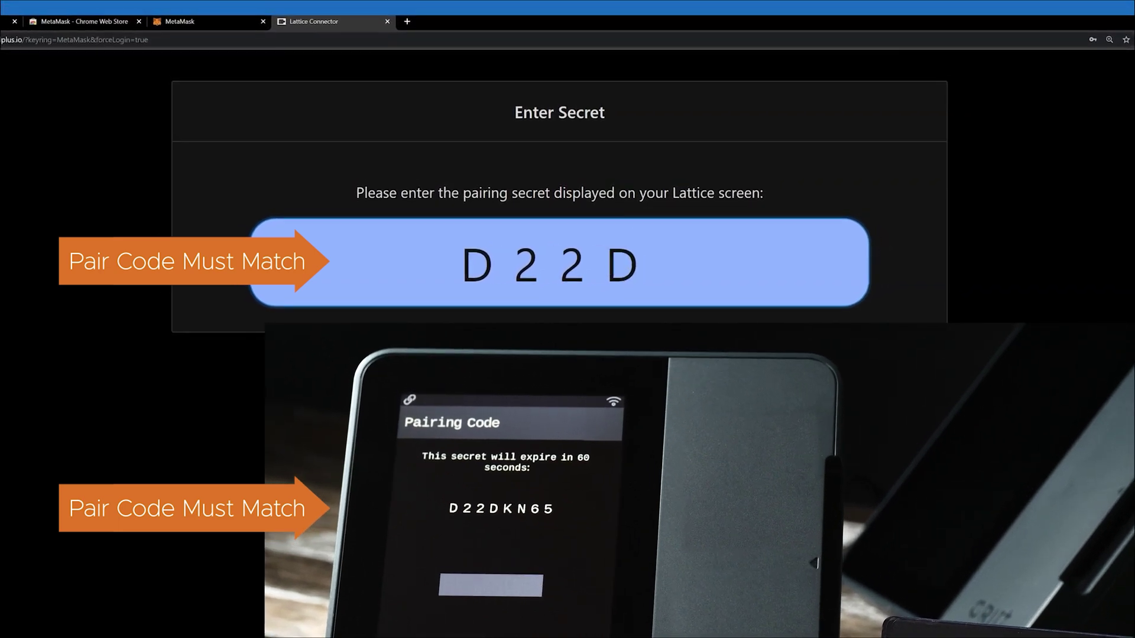
type("K")
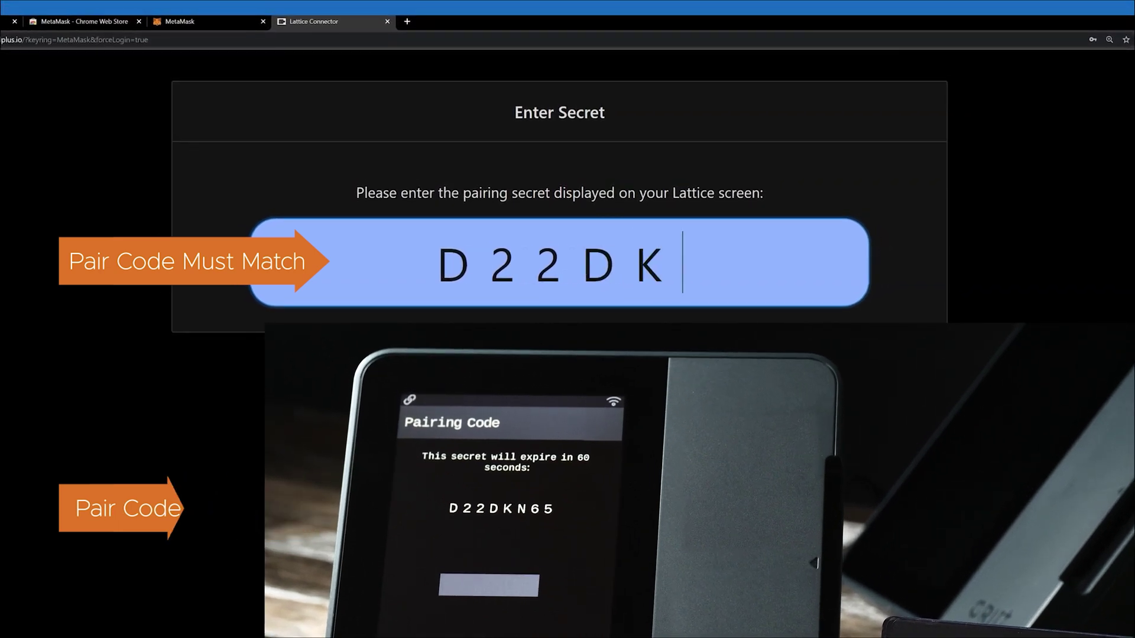
type("N65")
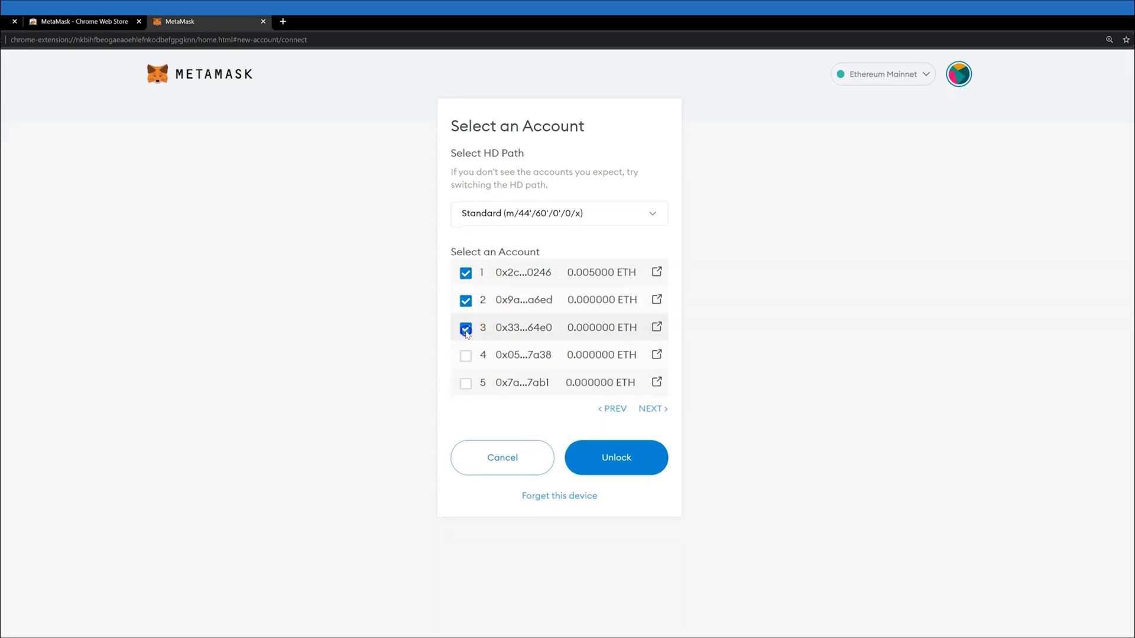
- Add the selected Lattice accounts, then open Lattice 1's account details to edit its name
left_click(614, 456)
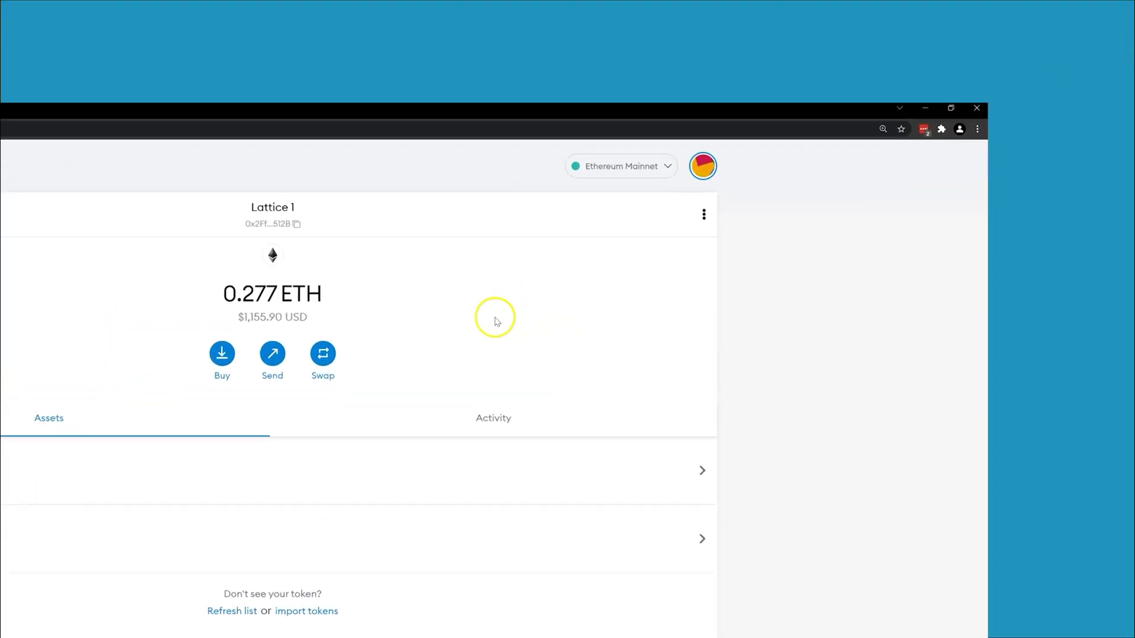
left_click(656, 234)
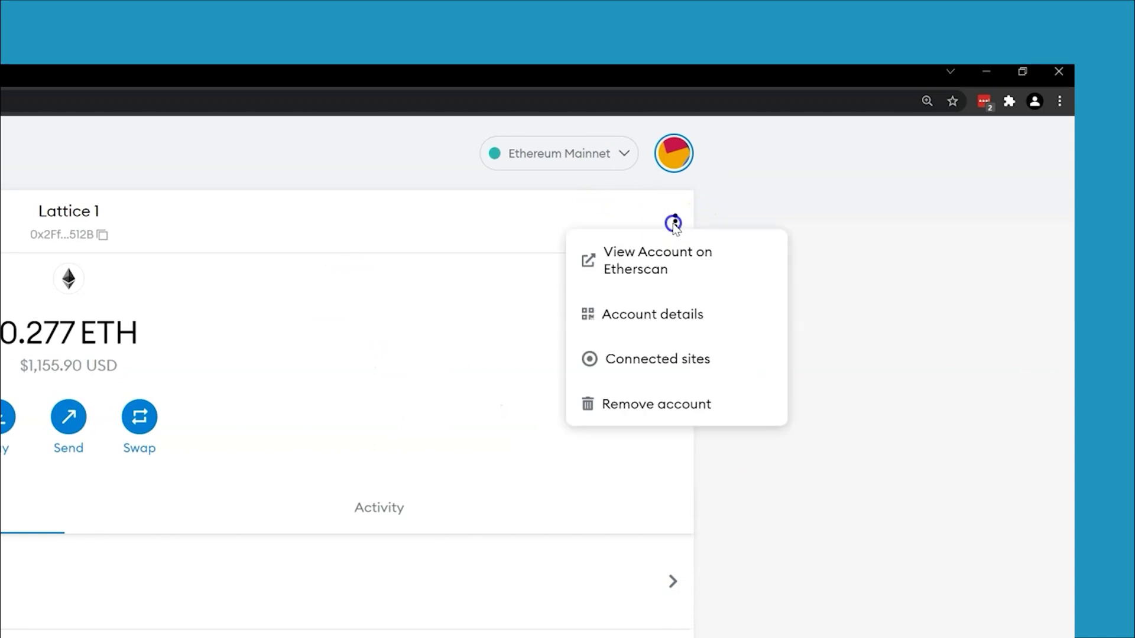
left_click(660, 314)
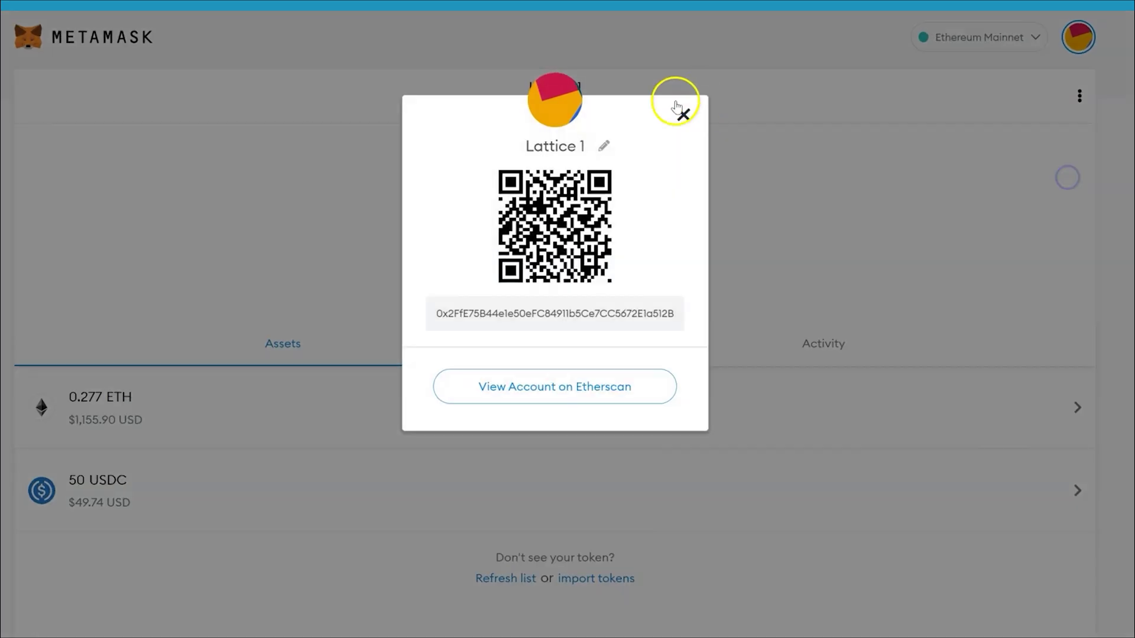
left_click(606, 149)
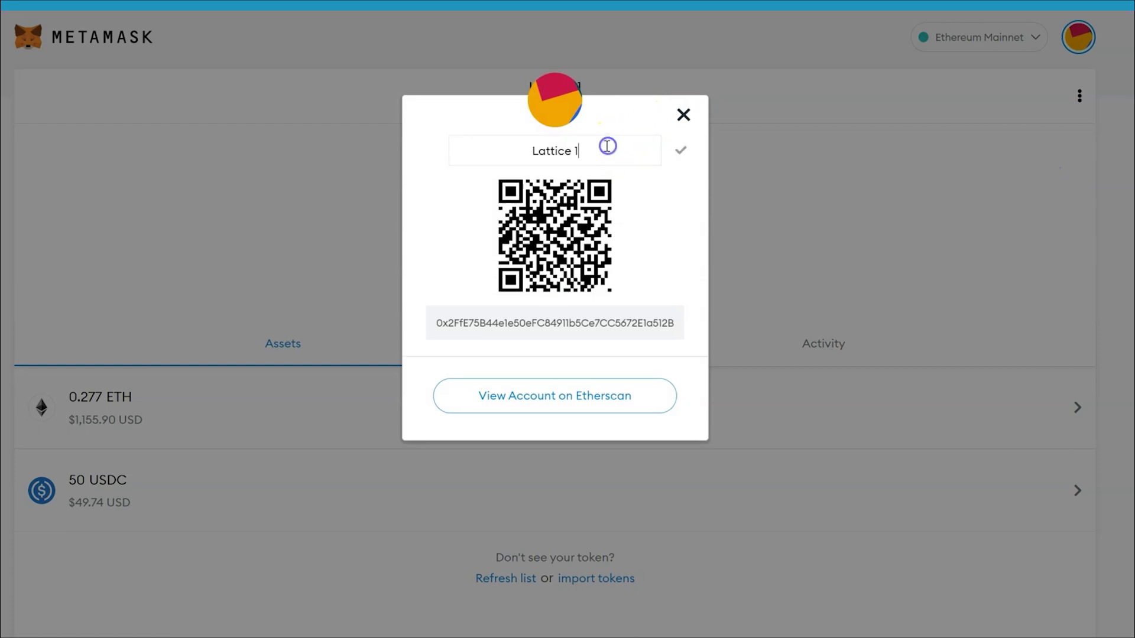